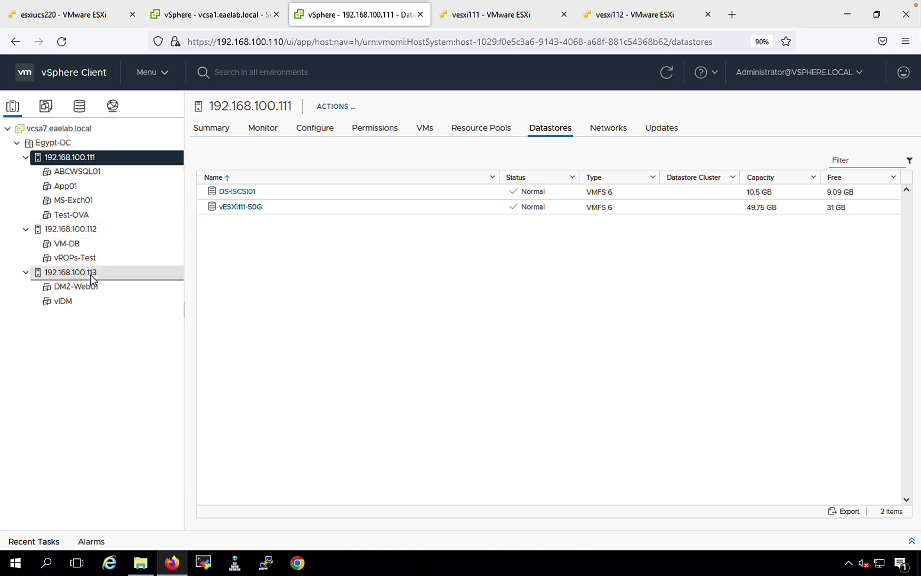
Step: Add 192.168.100.101 on port 3260 as a dynamic discovery iSCSI server for adapter vmhba65 of host 192.168.100.112
left_click(72, 230)
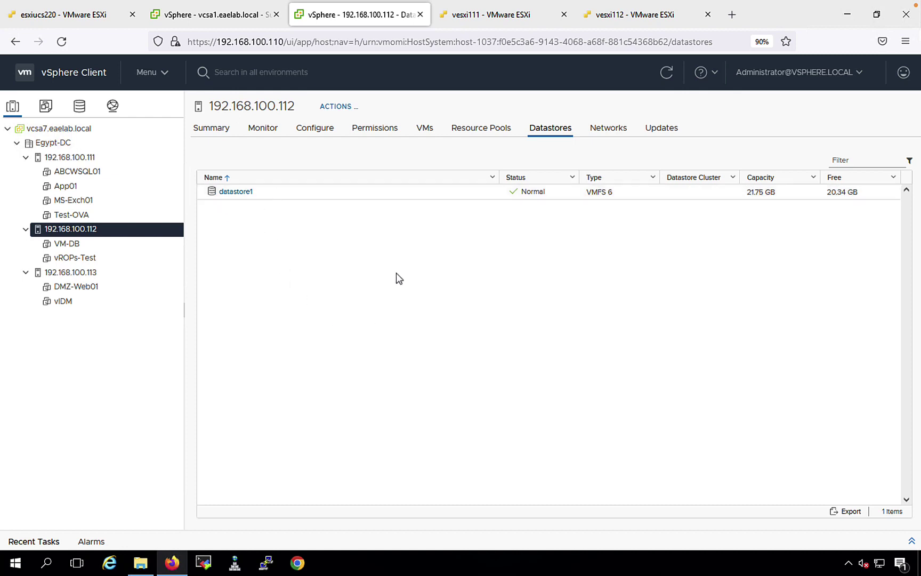
left_click(313, 132)
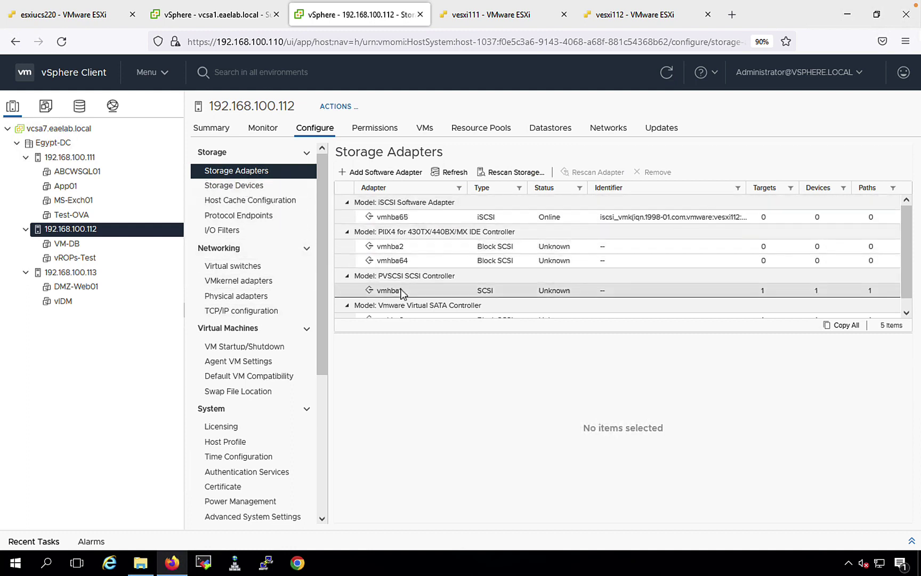
left_click(402, 219)
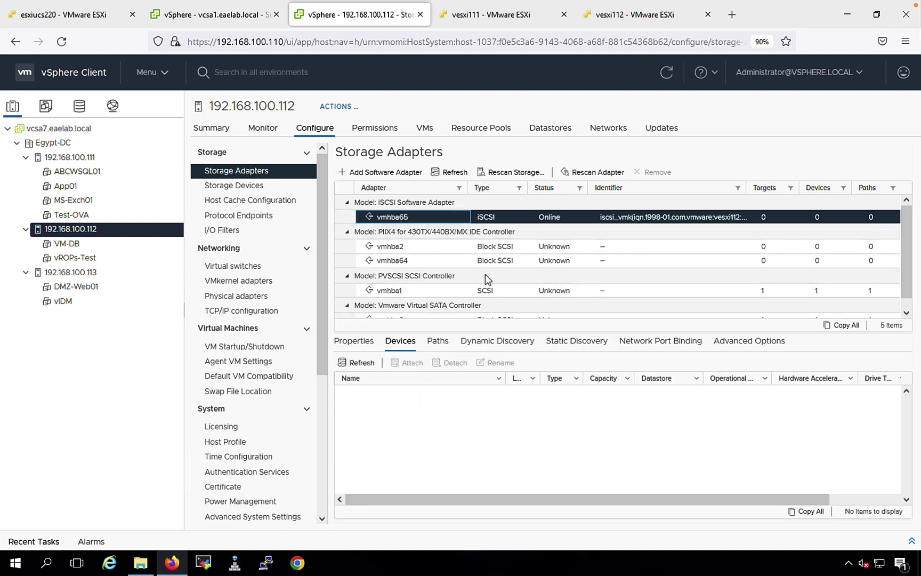
left_click(496, 343)
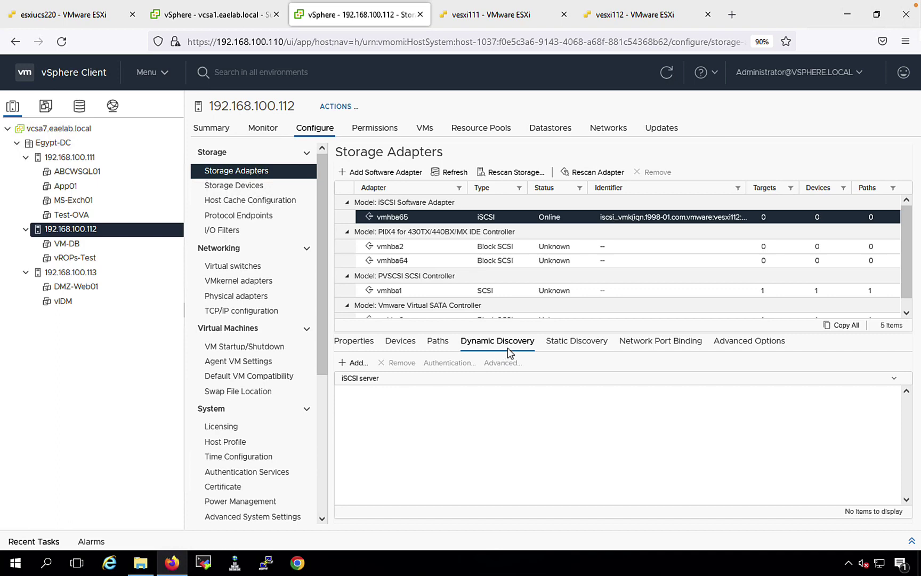
left_click(354, 362)
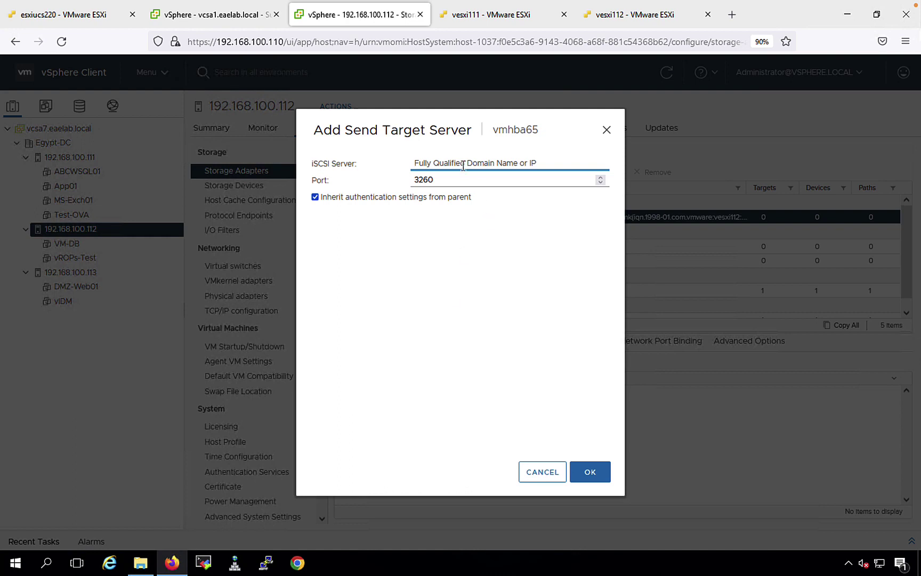
type("192.168")
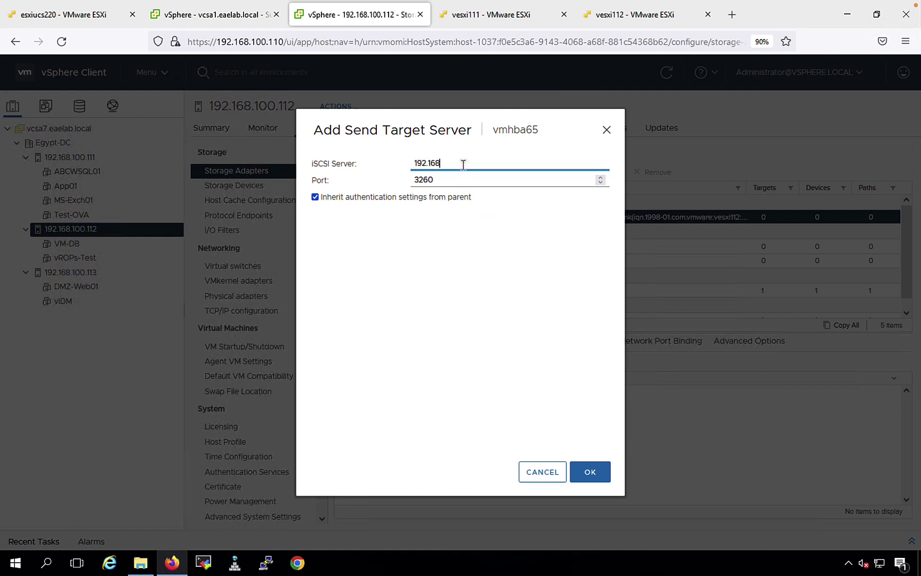
type(".100.101")
left_click(602, 471)
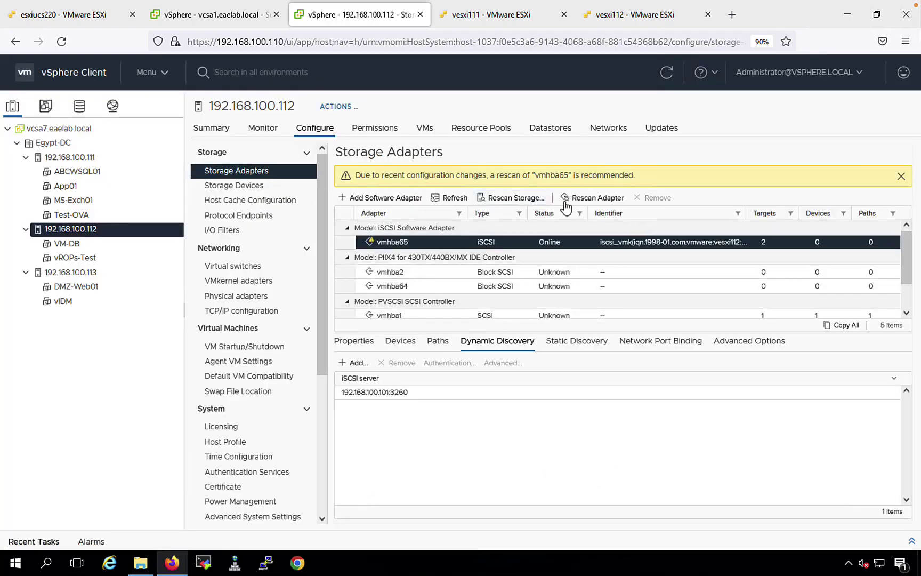
Step: Rescan adapter vmhba65 and check the devices it discovers and the storage devices of host 192.168.100.112
left_click(583, 198)
left_click(399, 341)
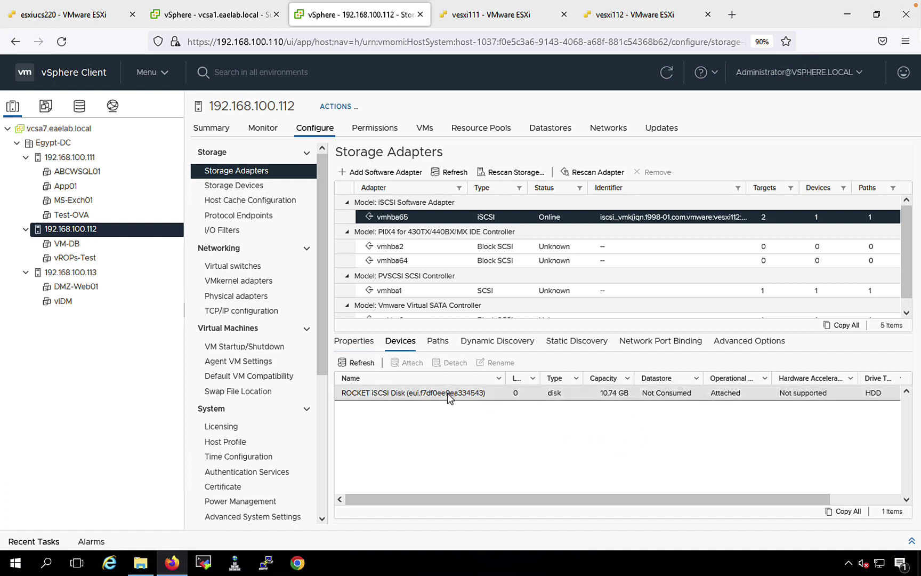
left_click(229, 186)
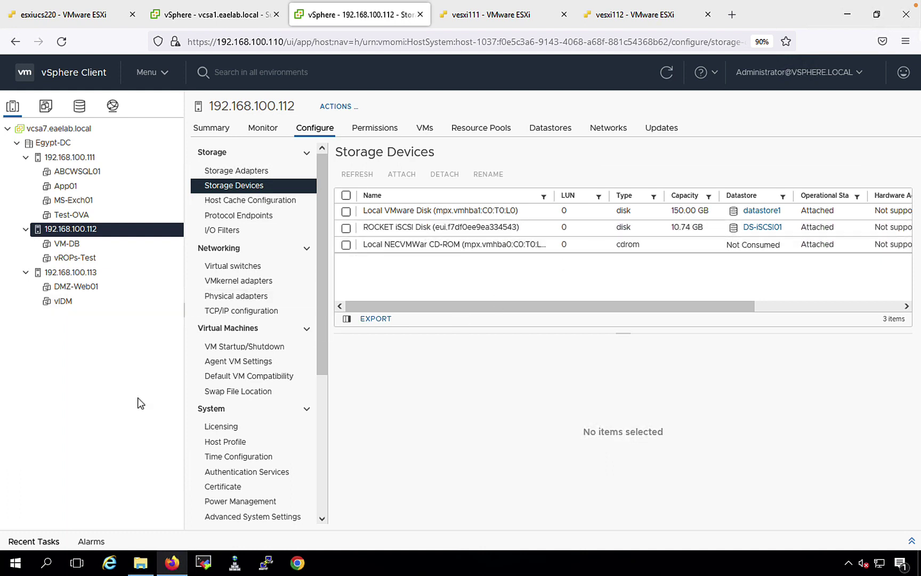
right_click(67, 233)
mouse_move(138, 300)
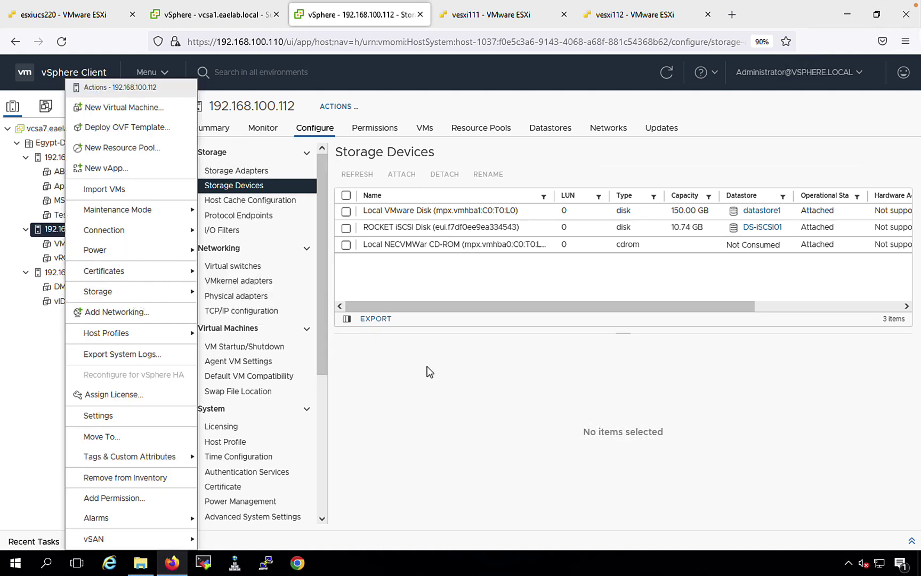
mouse_move(175, 292)
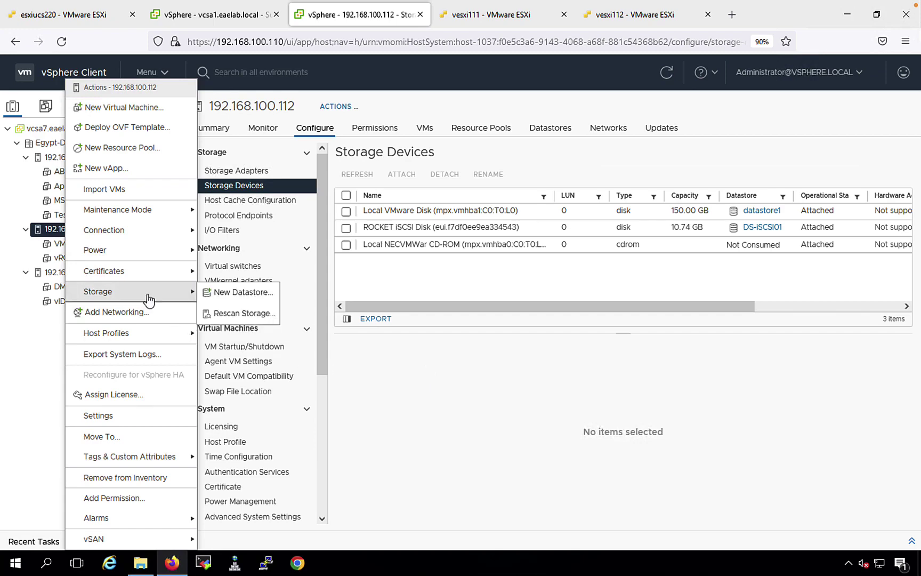
left_click(236, 295)
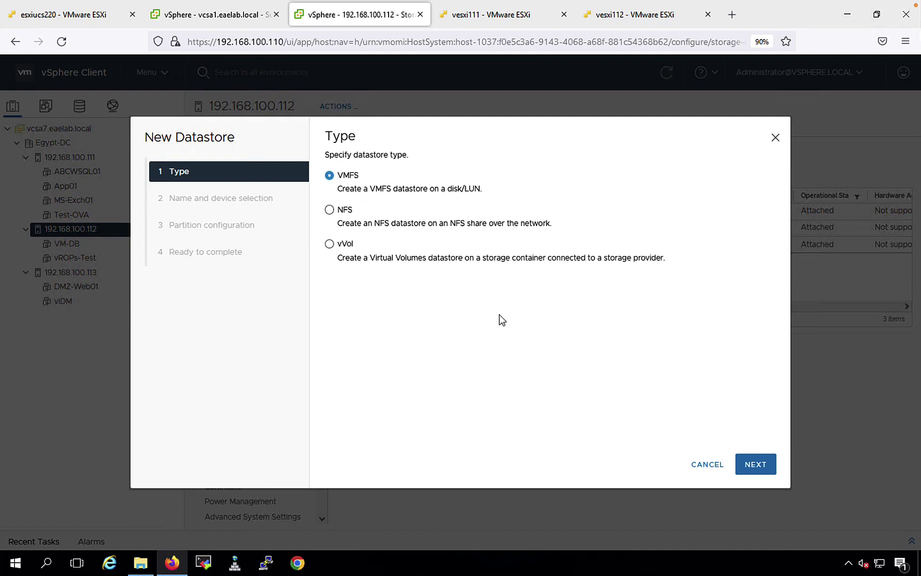
left_click(756, 465)
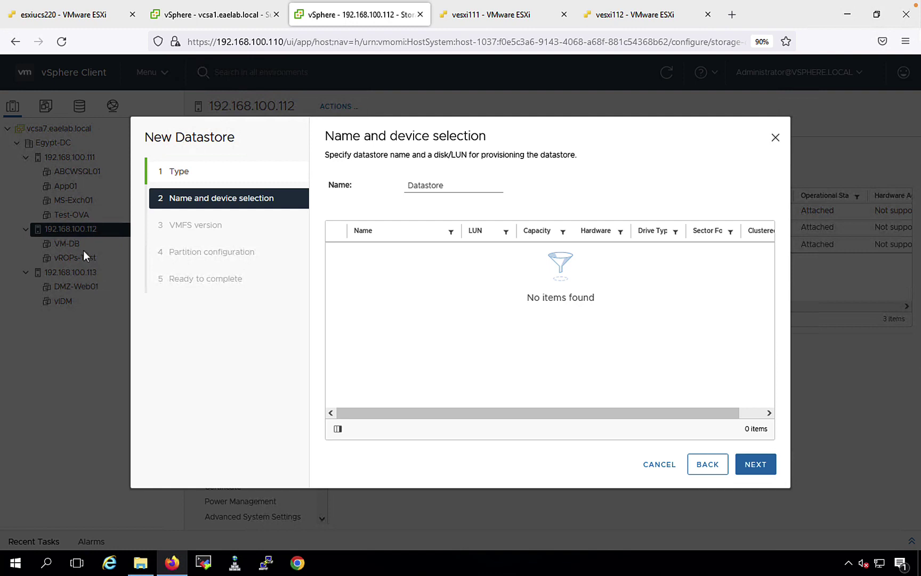
left_click(650, 464)
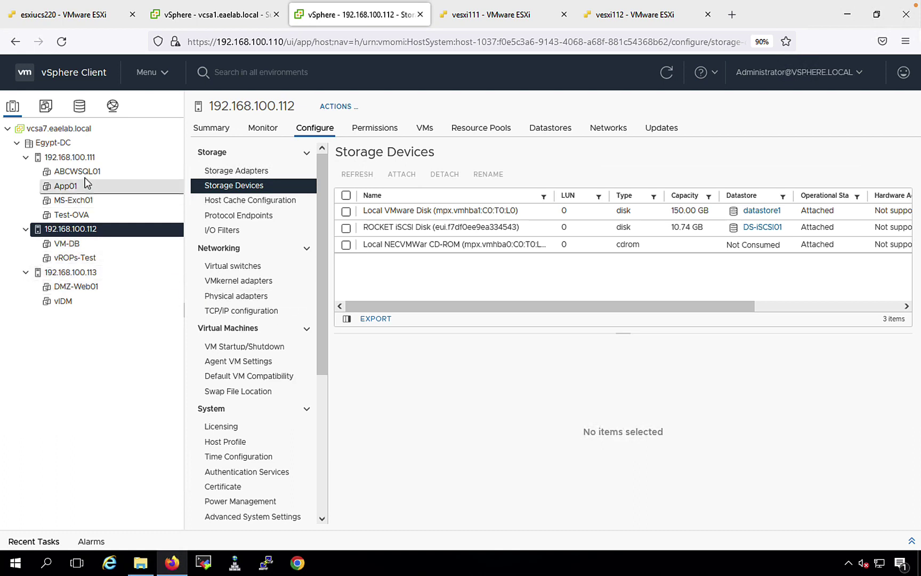
Step: Compare the storage devices and datastores of host 192.168.100.111 with the vmhba65 and storage devices of host 192.168.100.112
left_click(80, 160)
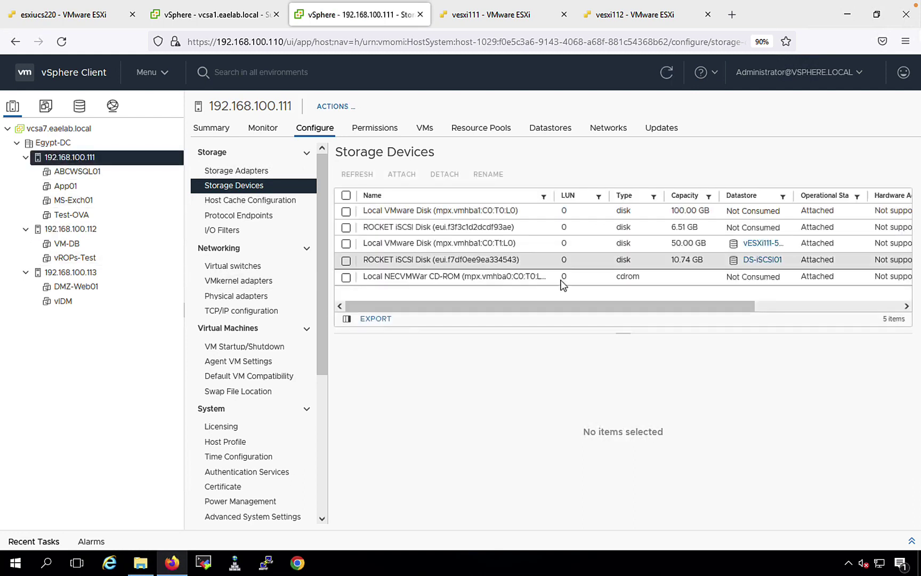
left_click(551, 129)
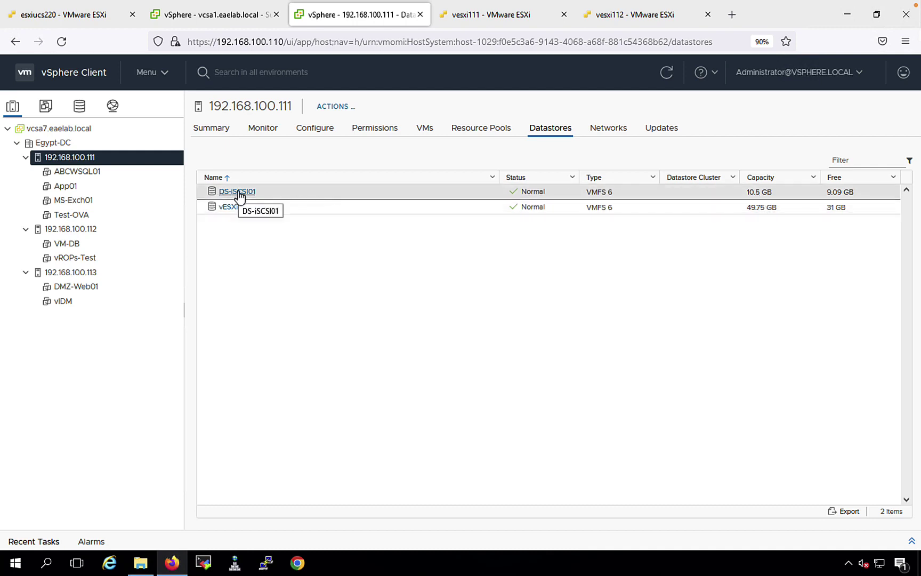
left_click(95, 234)
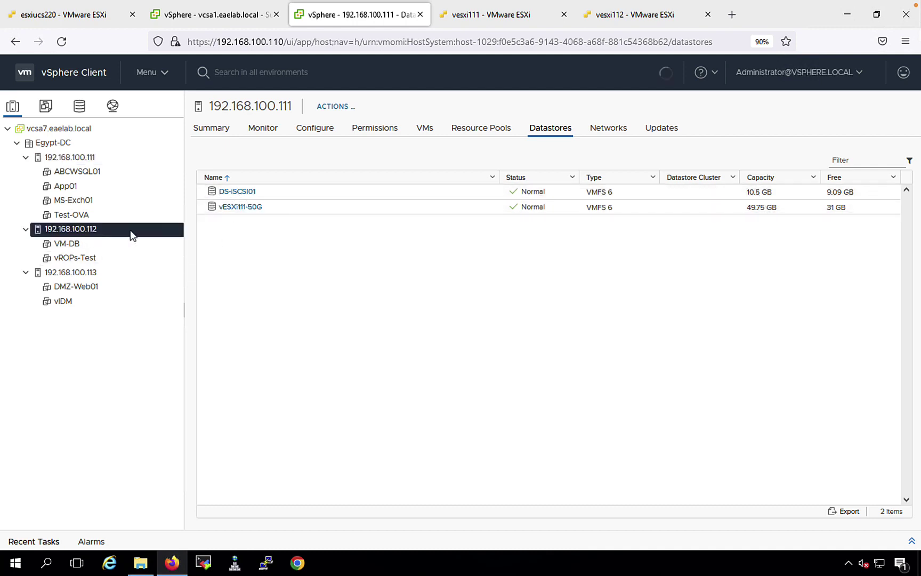
left_click(320, 129)
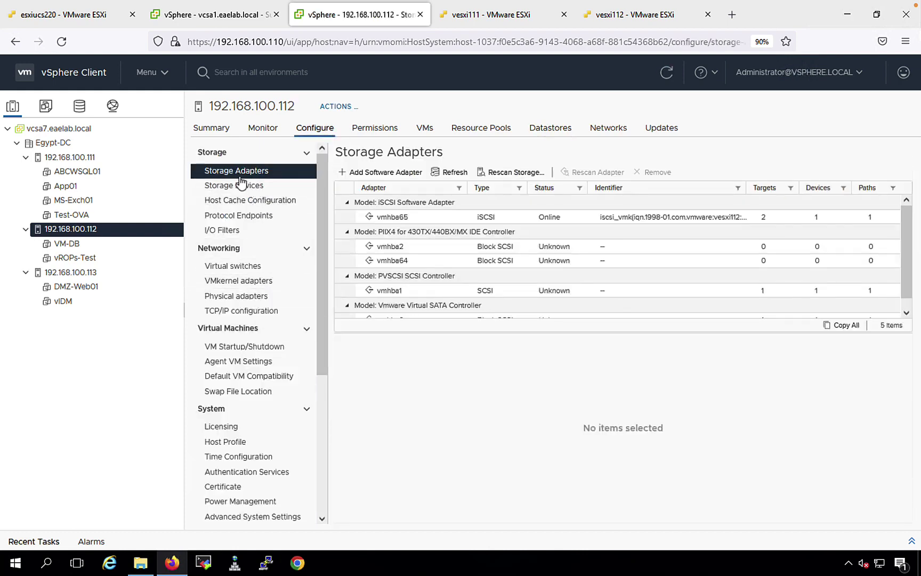
left_click(407, 219)
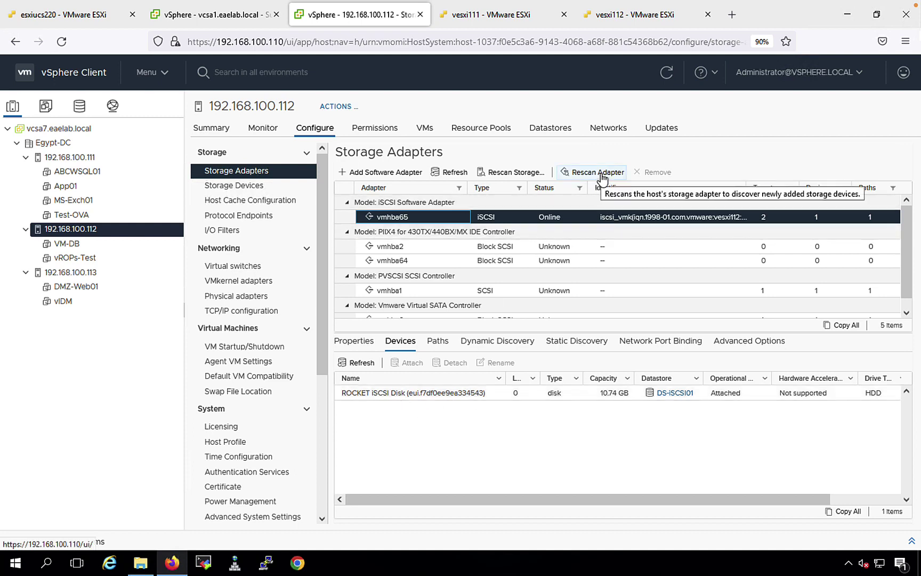
left_click(246, 188)
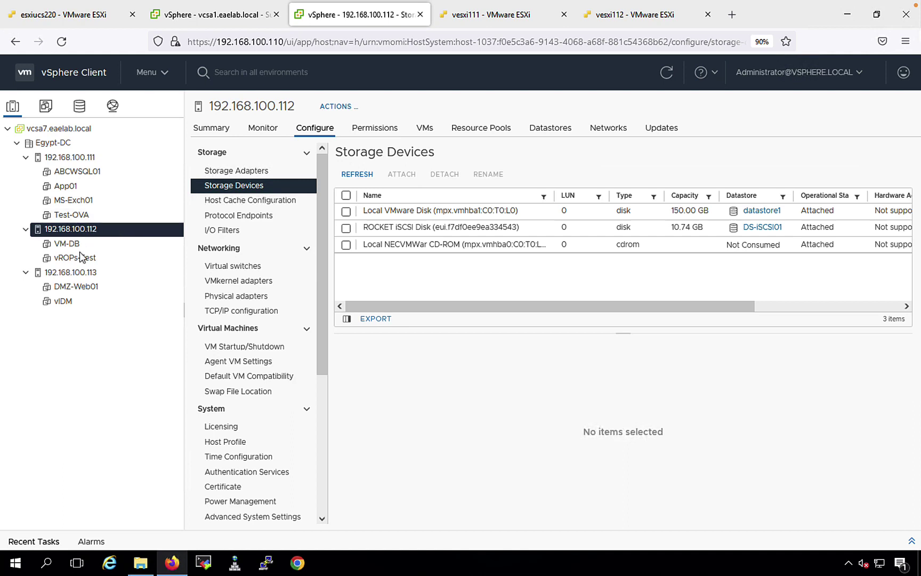
Step: Check the datastores of hosts 192.168.100.112 and 192.168.100.113, and the storage adapters of 192.168.100.113
left_click(541, 131)
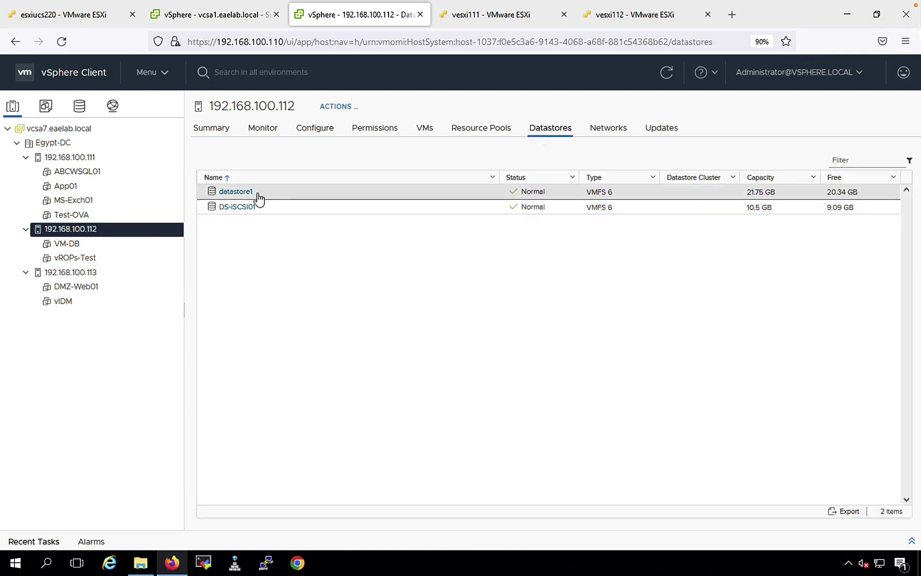
left_click(81, 275)
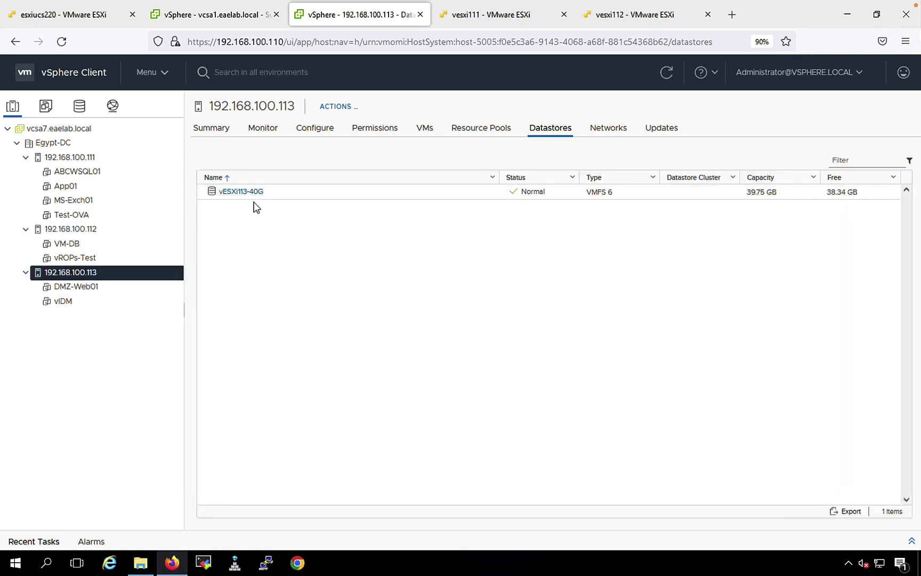
left_click(309, 129)
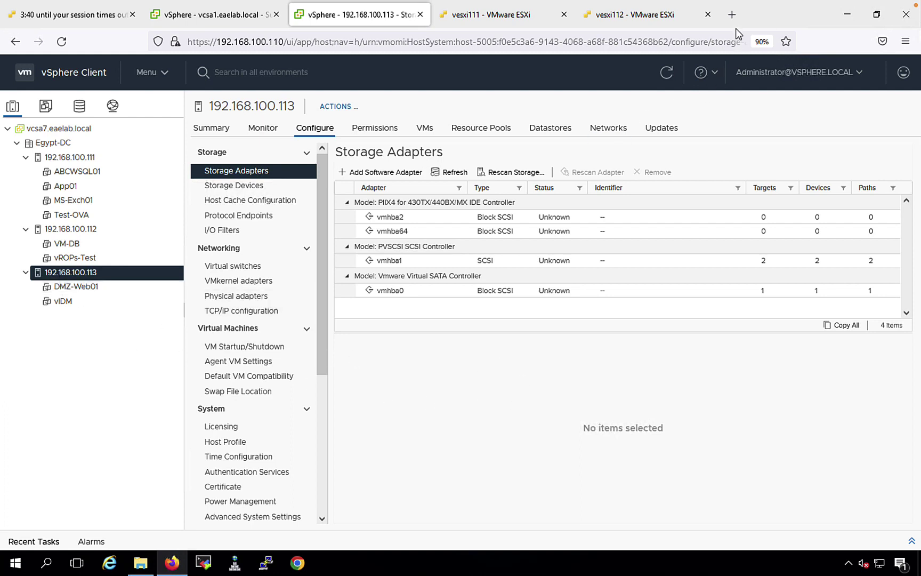
Step: Open the ESXi host client at 192.168.100.113 in a new browser tab
left_click(732, 14)
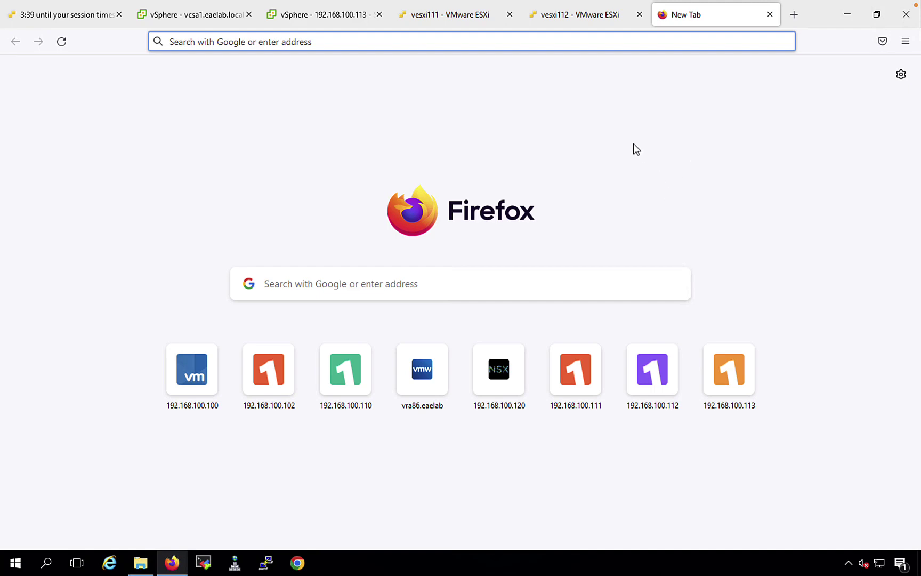
type("192")
key("Right")
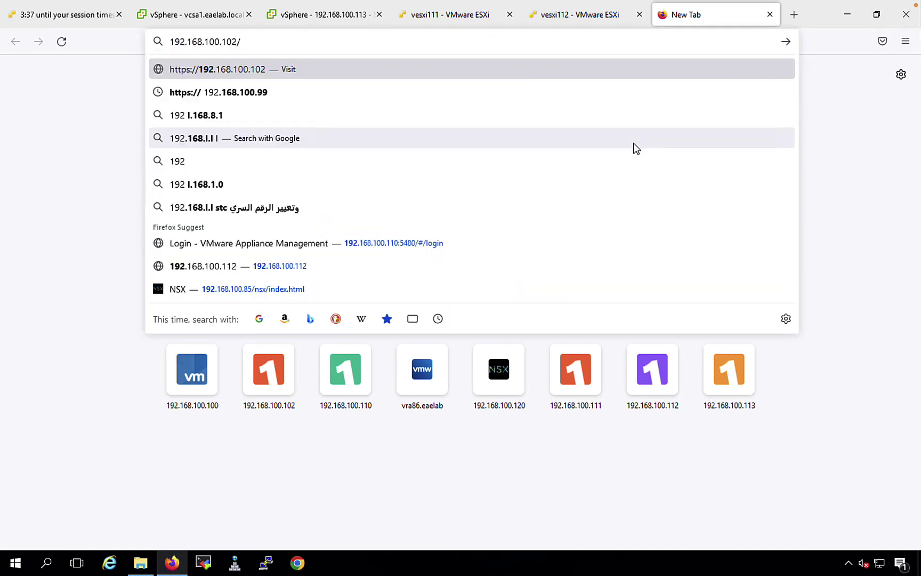
key("BackSpace")
key("BackSpace")
key("BackSpace")
type("13")
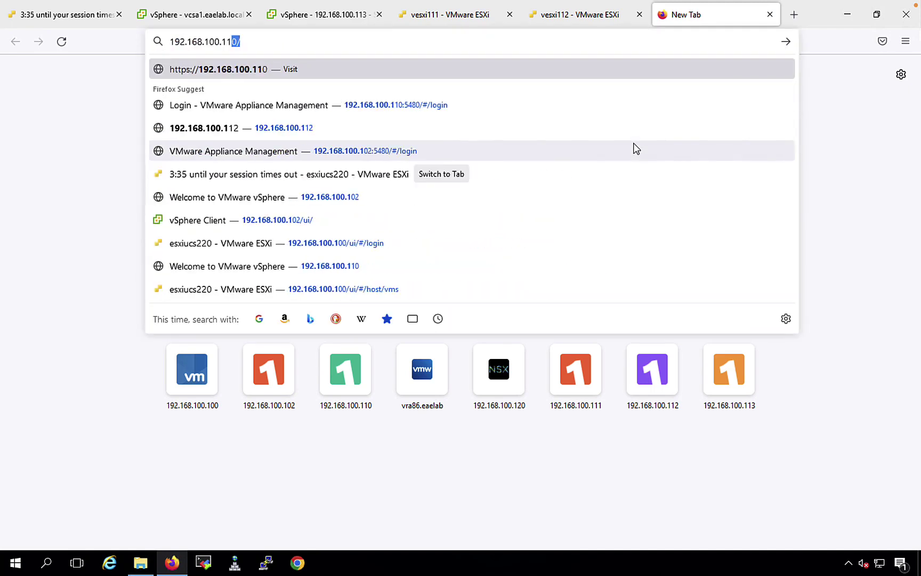
key("Return")
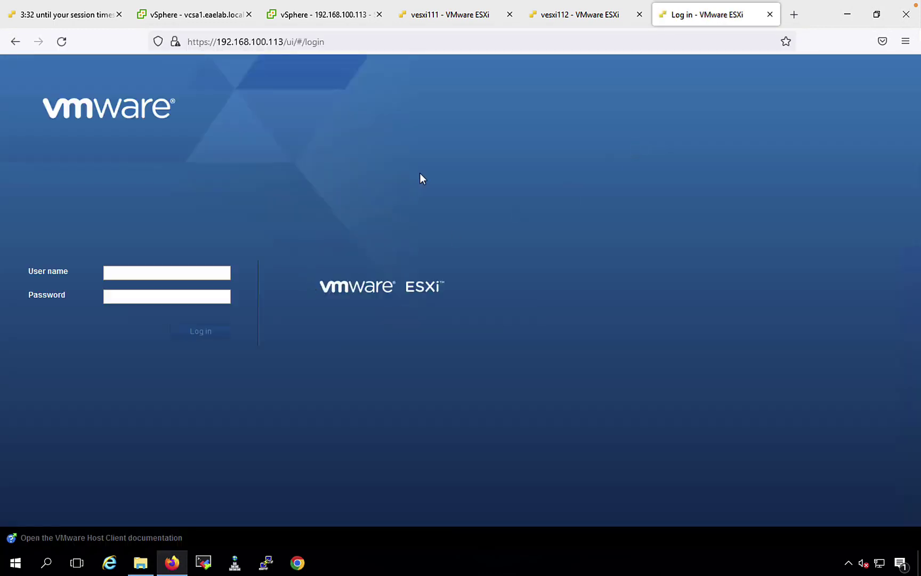
Step: Log in to the ESXi host as root with the saved account password
left_click(158, 270)
left_click(126, 322)
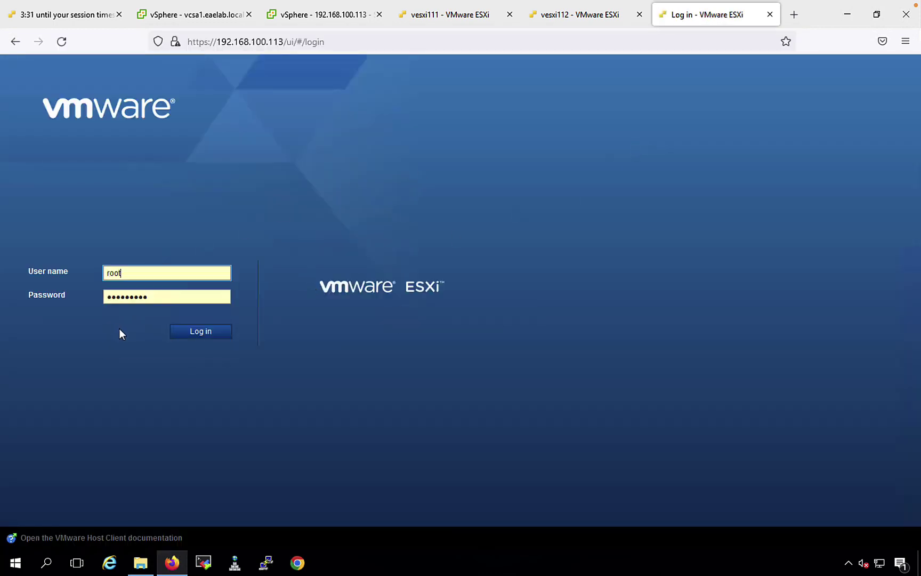
left_click(192, 338)
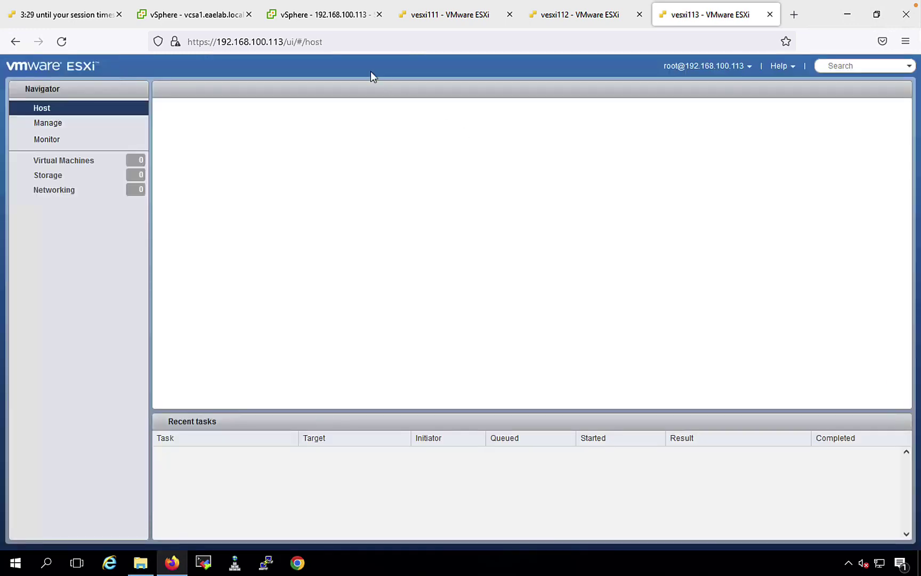
left_click(326, 16)
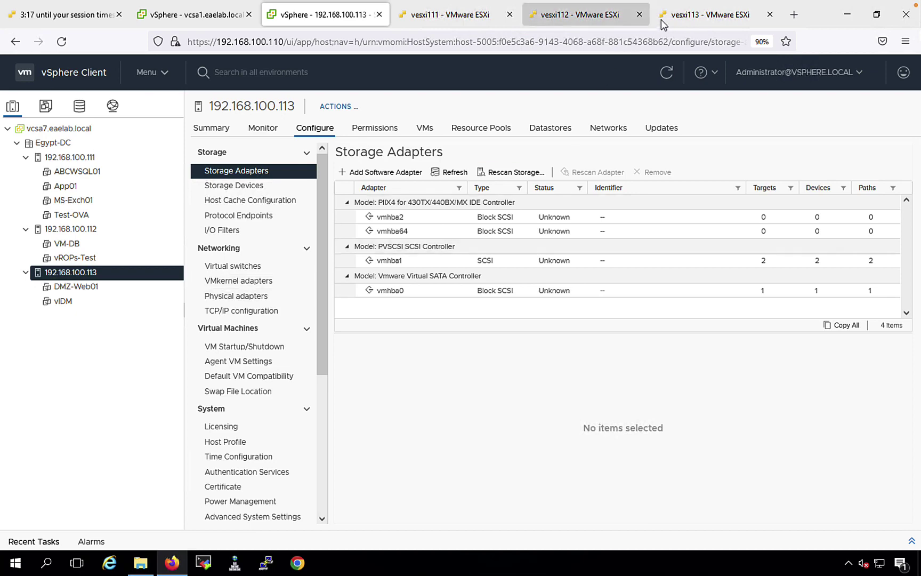
left_click(688, 20)
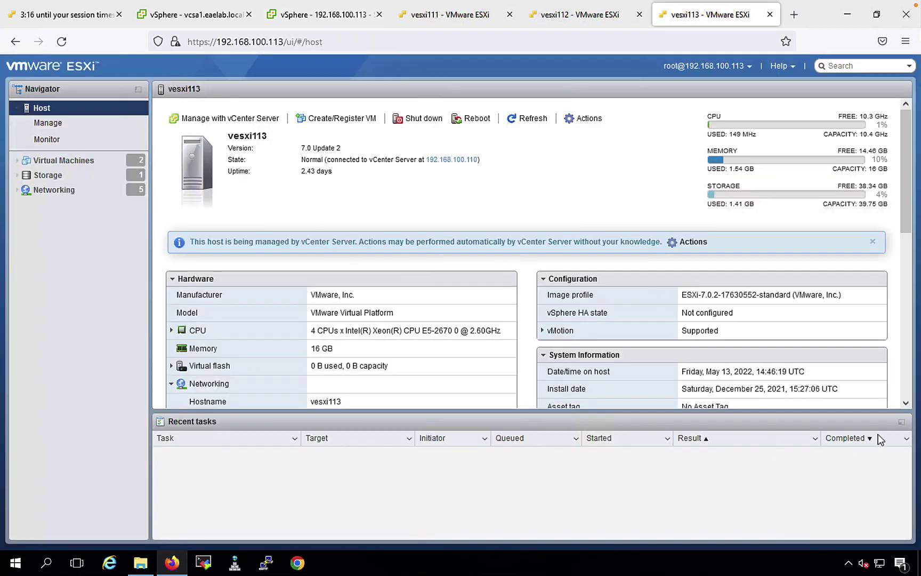
Step: Enable software iSCSI in the storage adapters of host 192.168.100.113 and show the adapter's name and alias details
left_click(902, 422)
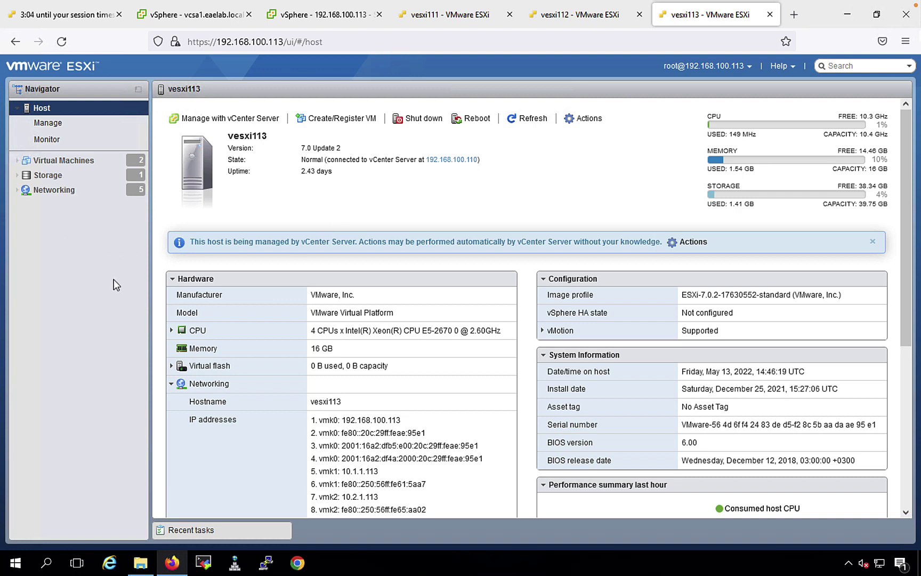
left_click(61, 176)
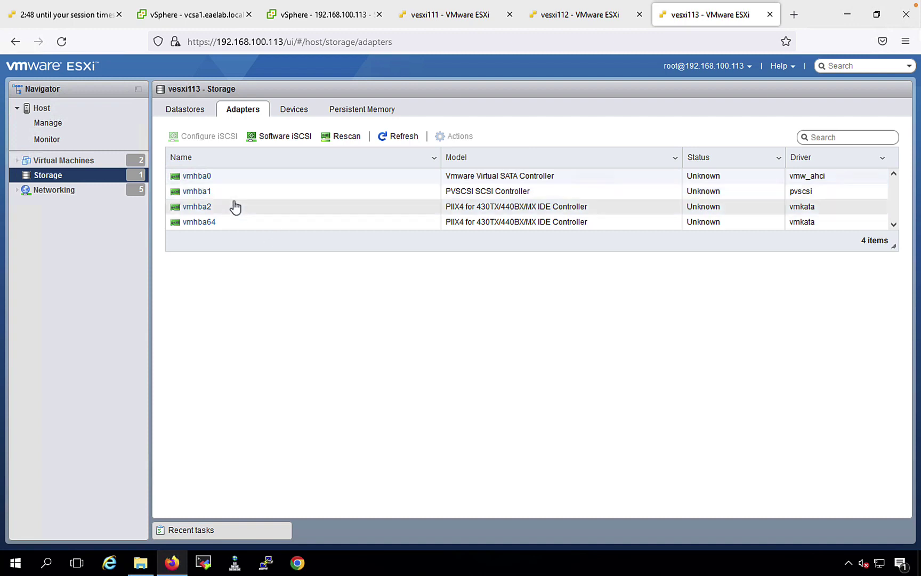
left_click(284, 141)
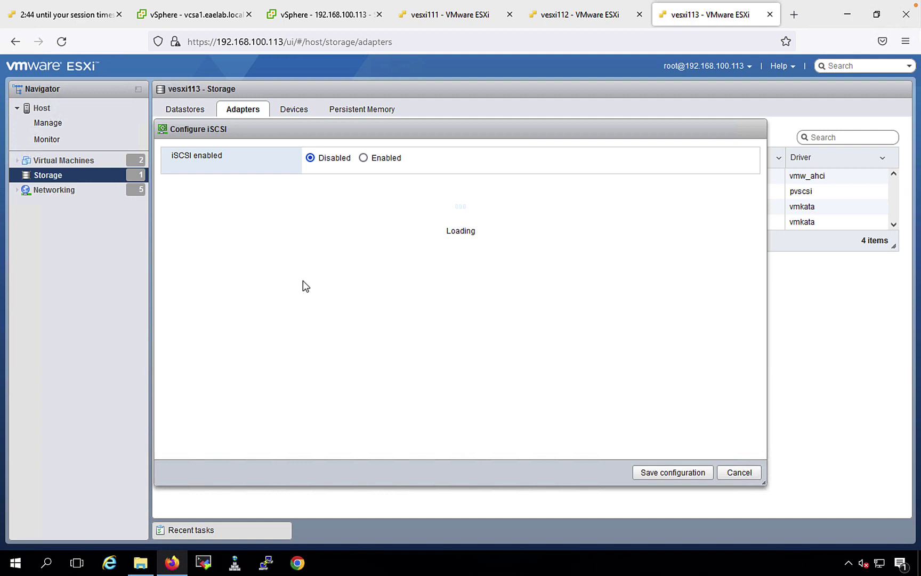
left_click(363, 159)
left_click(171, 188)
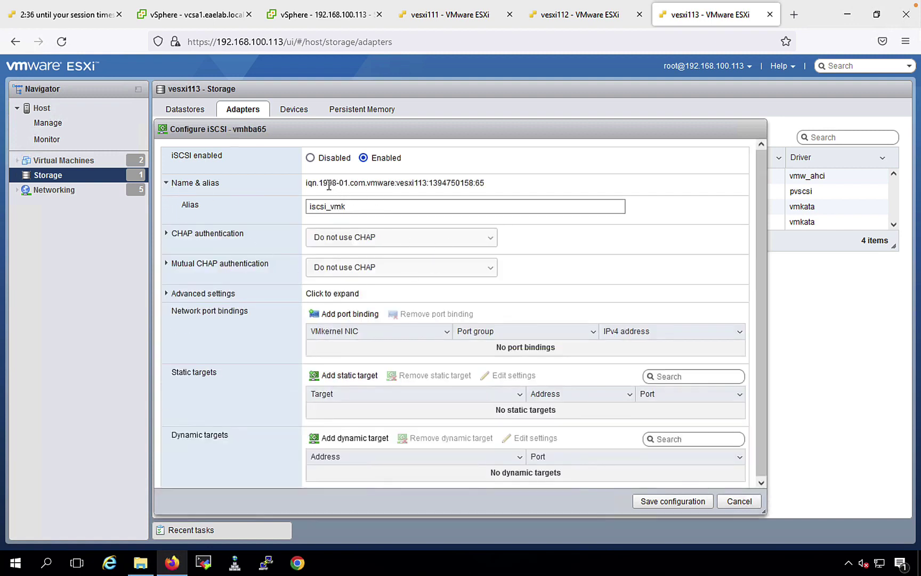
left_click_drag(313, 181, 533, 184)
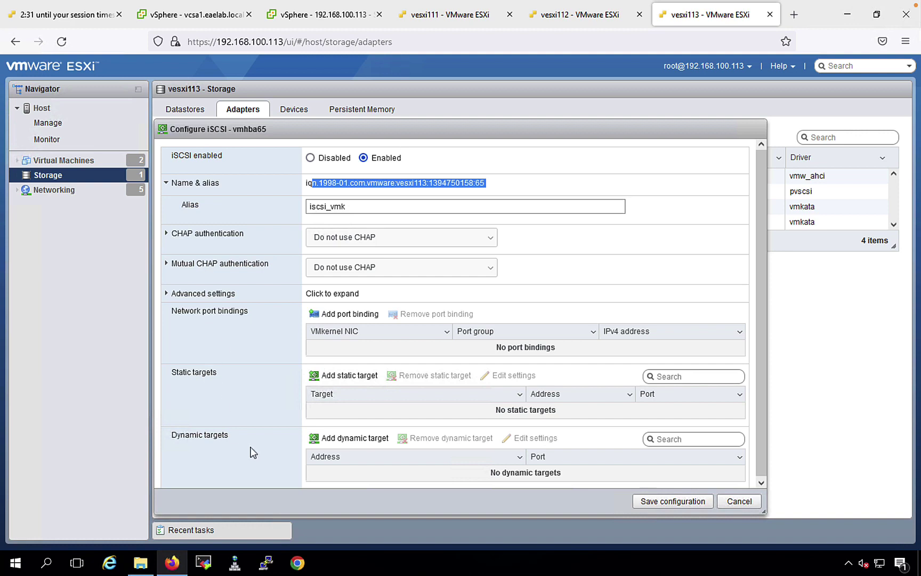
Step: Add the dynamic target 192.168.100.101 to the iSCSI adapter and save the configuration
left_click_drag(181, 435, 237, 437)
left_click_drag(177, 372, 233, 393)
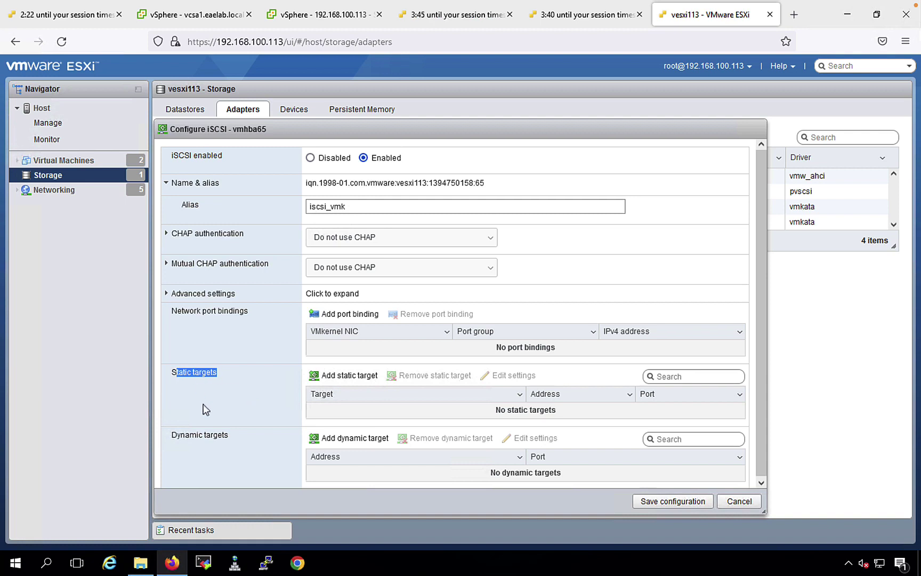
left_click(351, 441)
left_click(376, 474)
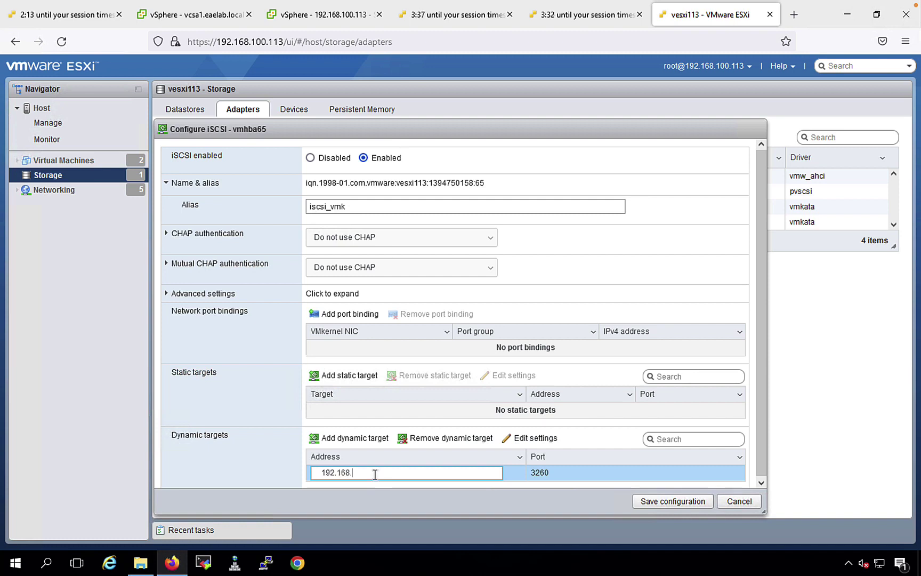
type("192.168.100.101")
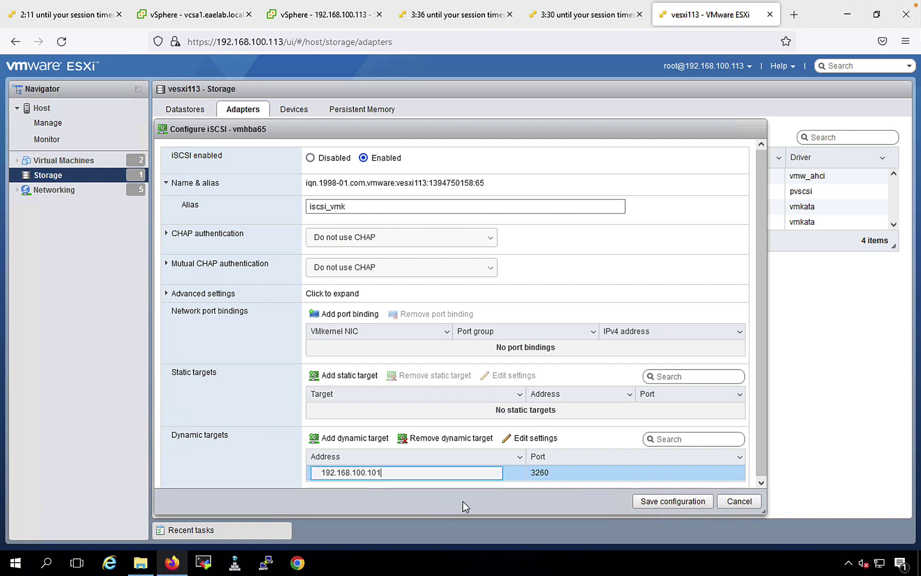
left_click(546, 490)
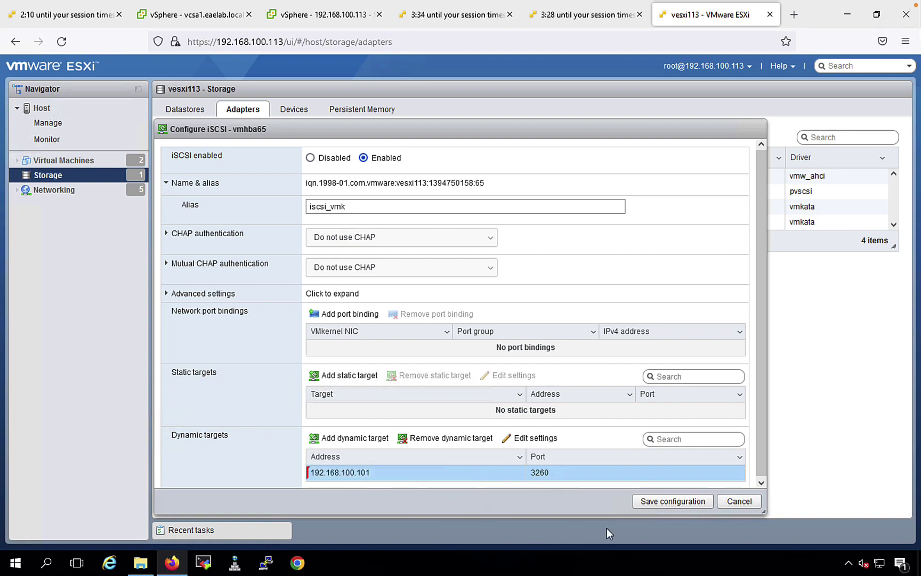
left_click(663, 500)
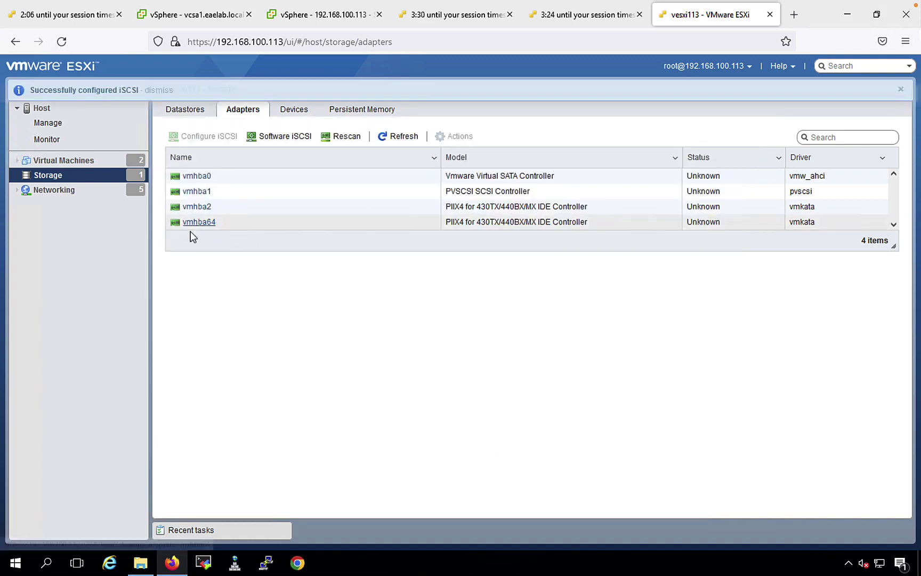
Step: Check the host's recent tasks for the iSCSI changes and refresh the storage adapter list
left_click(216, 530)
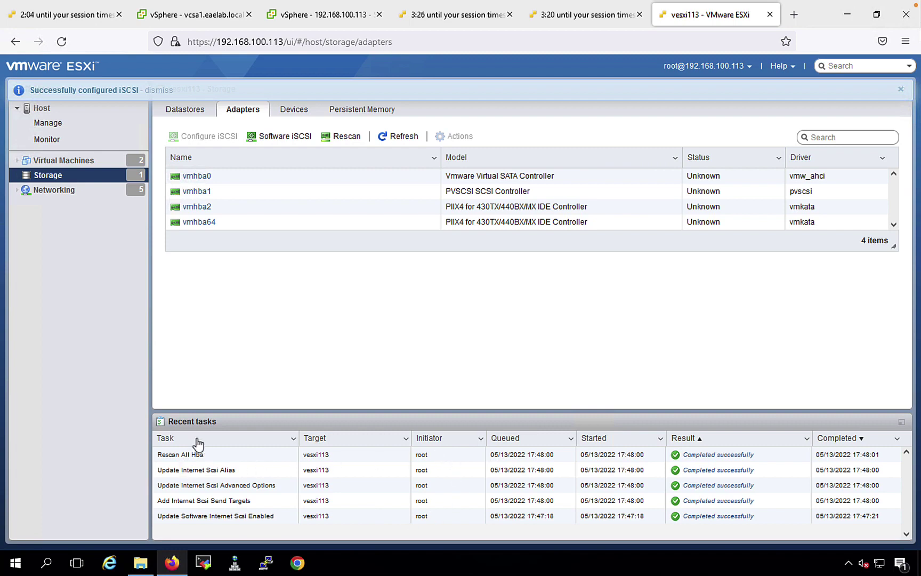
left_click(397, 136)
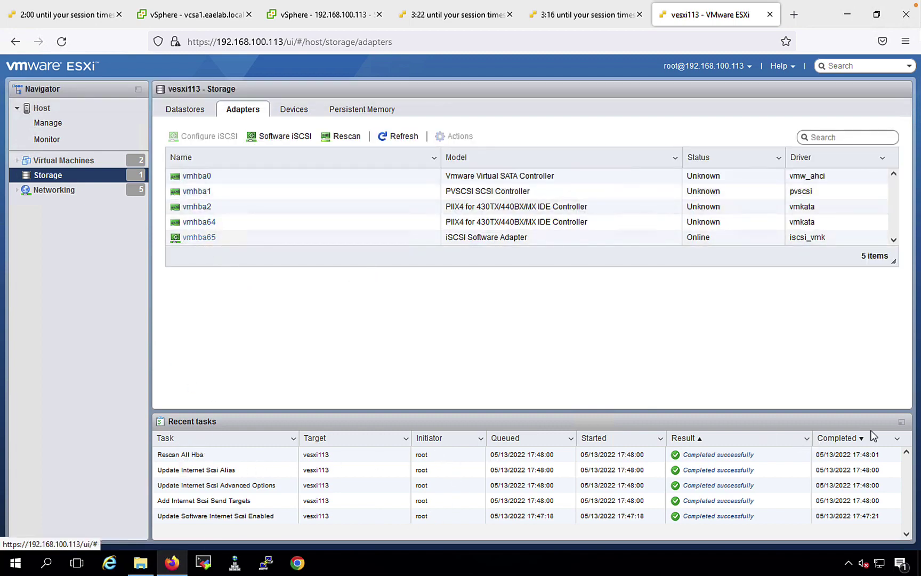
left_click(904, 424)
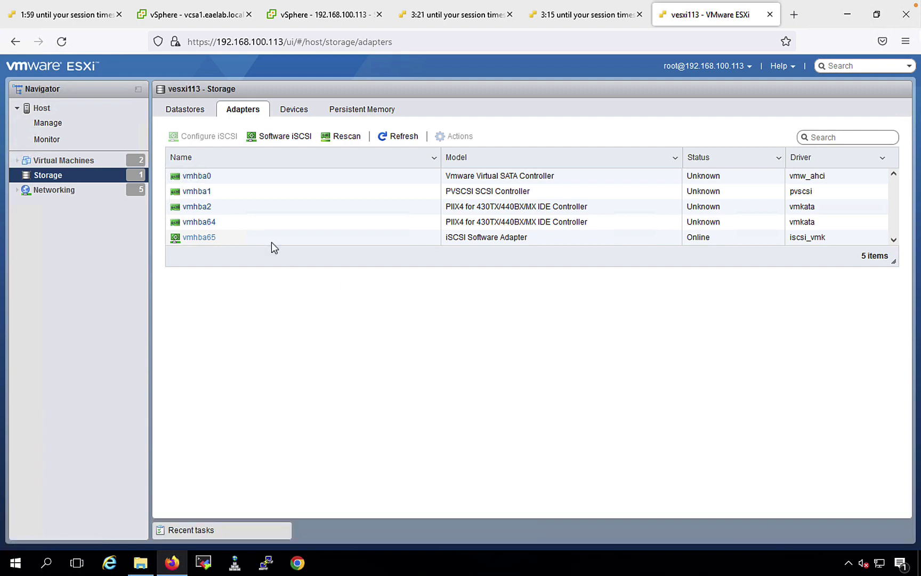
Step: Refresh and rescan the host's storage devices, and view the details of the iSCSI adapter vmhba65
left_click(291, 113)
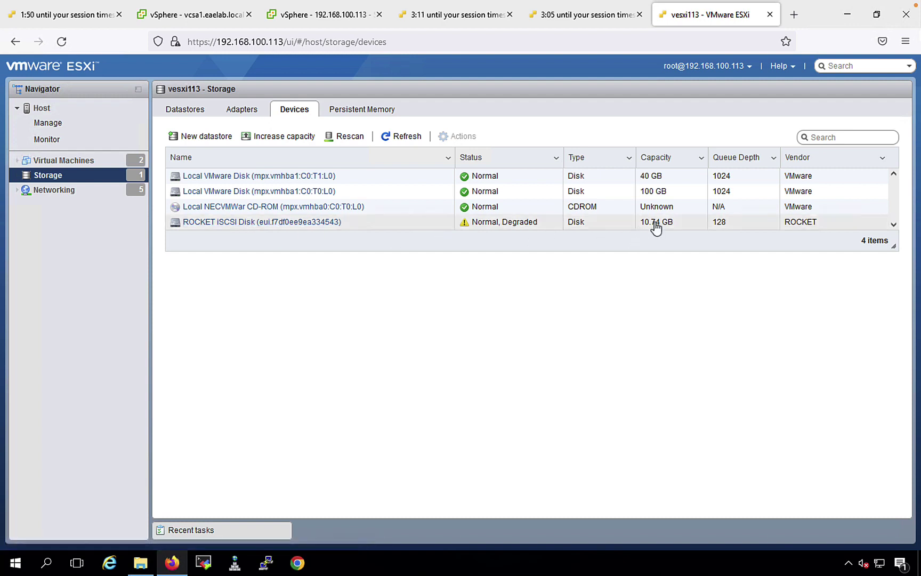
left_click(389, 138)
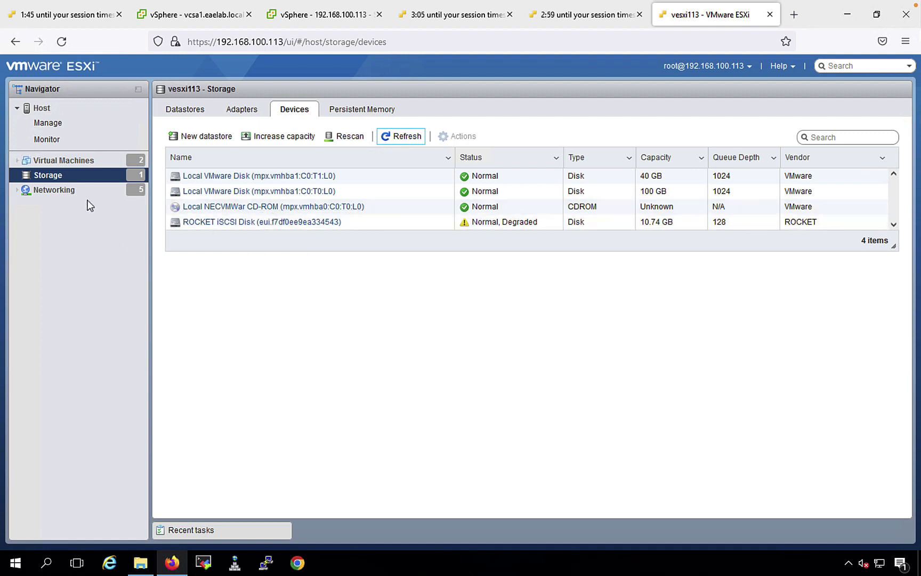
left_click(345, 138)
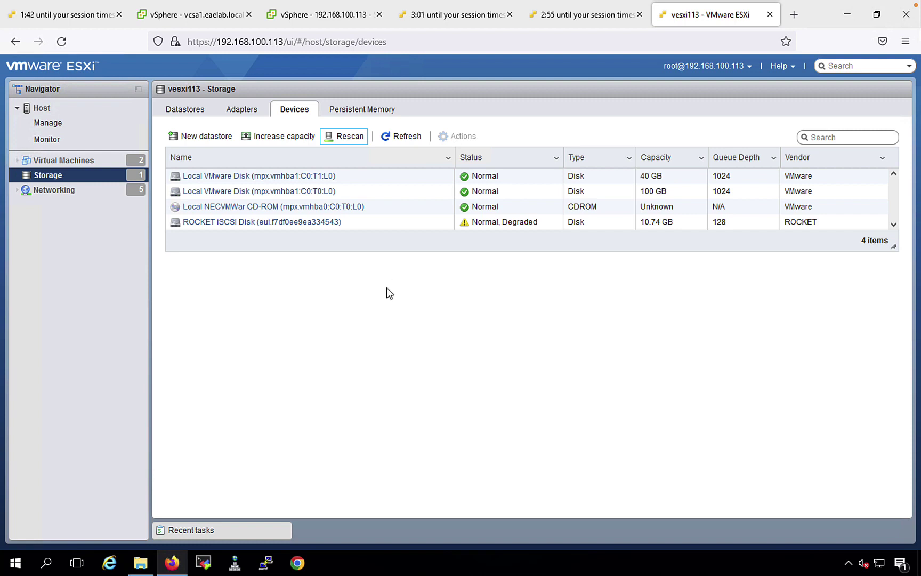
left_click(248, 112)
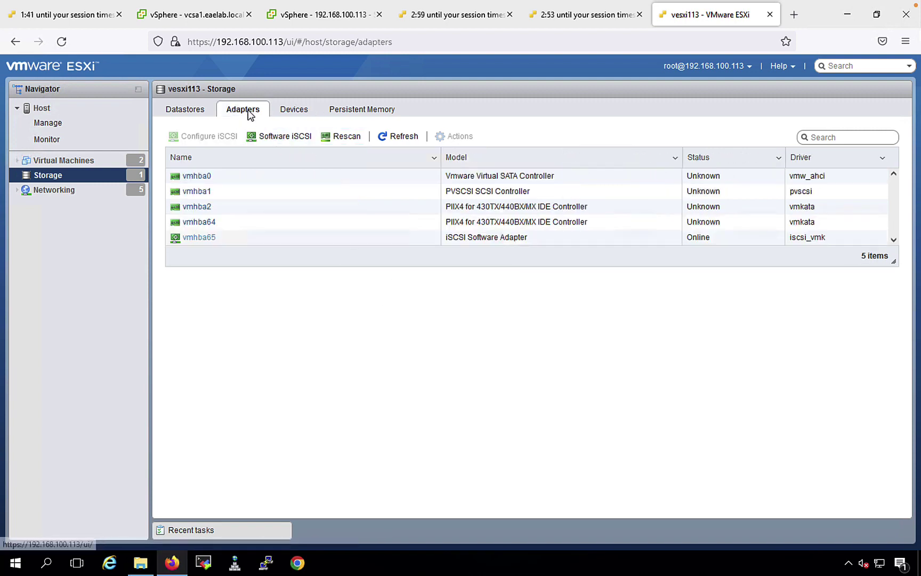
left_click(227, 240)
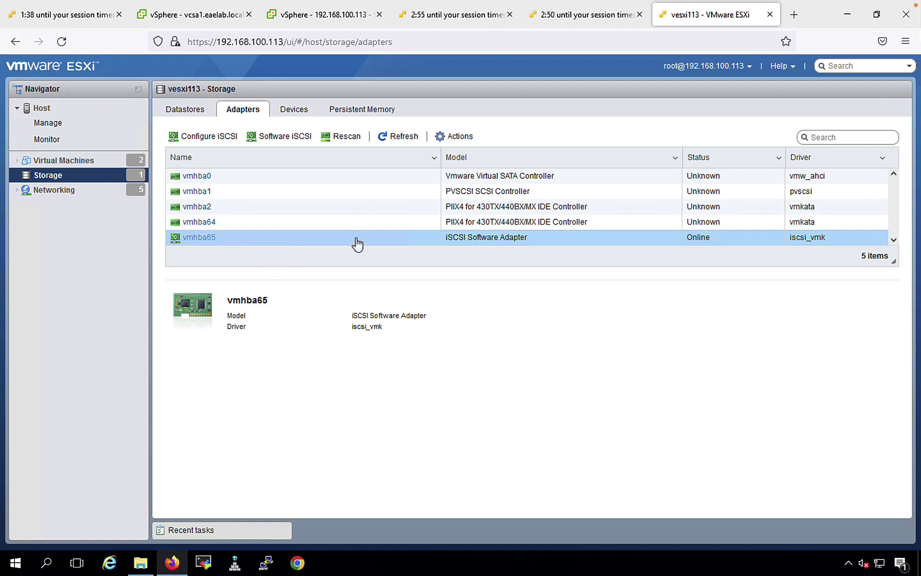
Step: Switch to the vSphere Client and check vmhba65's devices and dynamic discovery, plus the datastores of host 192.168.100.113
left_click(478, 14)
left_click(564, 17)
left_click(275, 21)
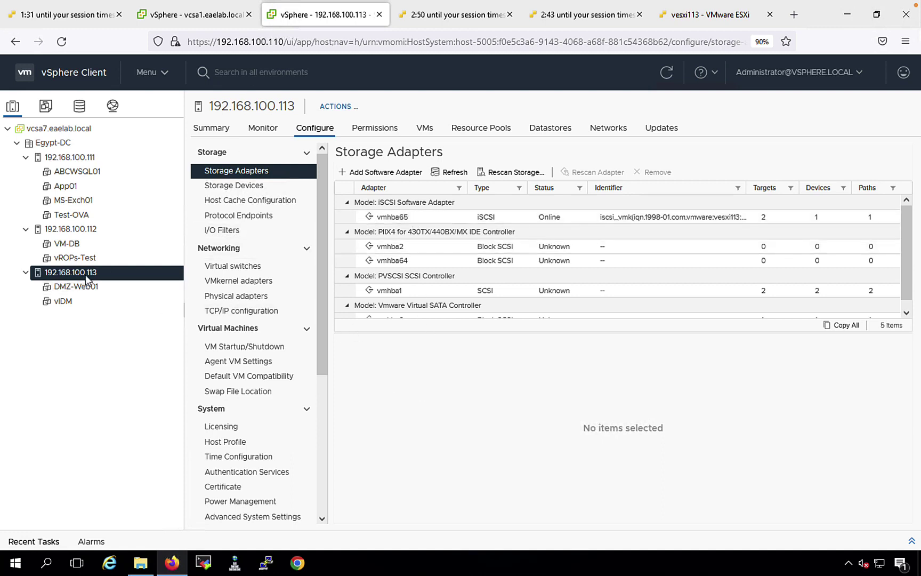
left_click(414, 218)
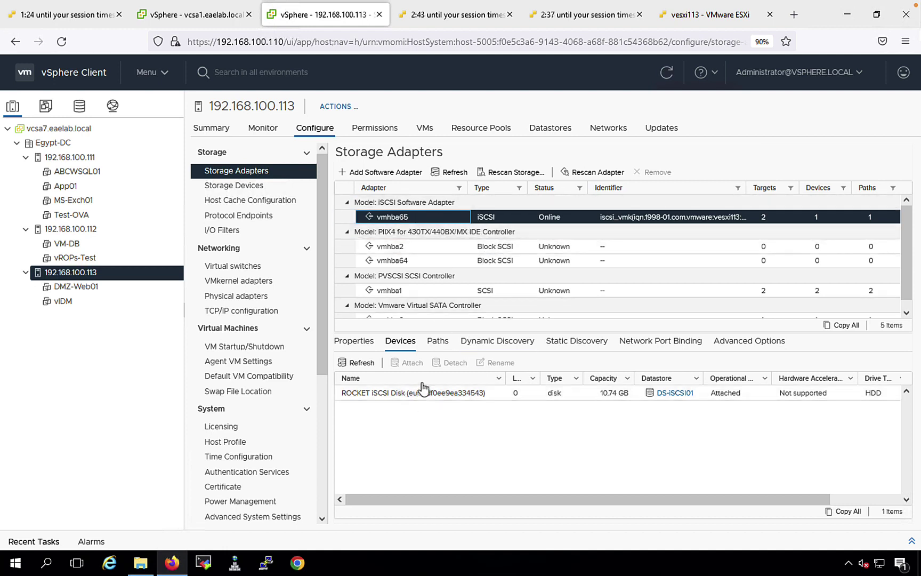
left_click(501, 347)
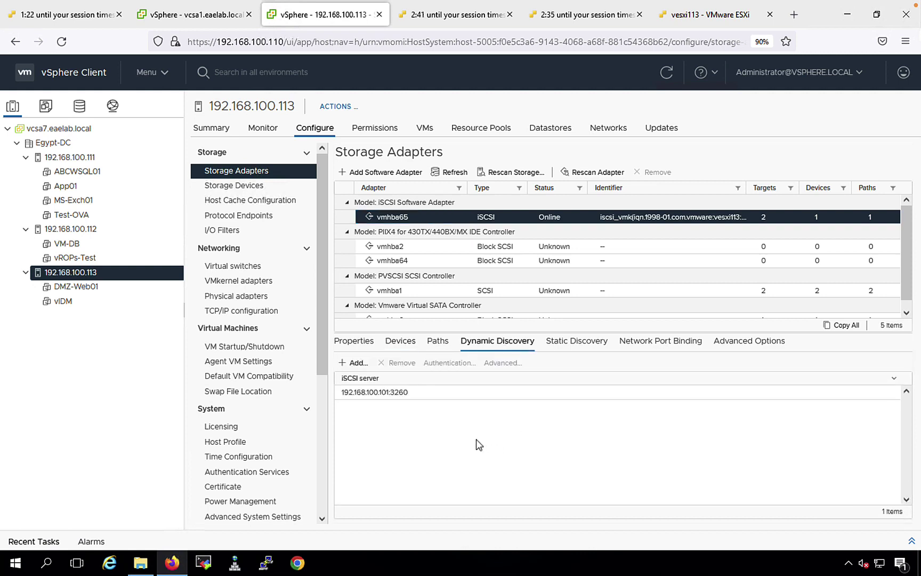
left_click(398, 344)
left_click(549, 128)
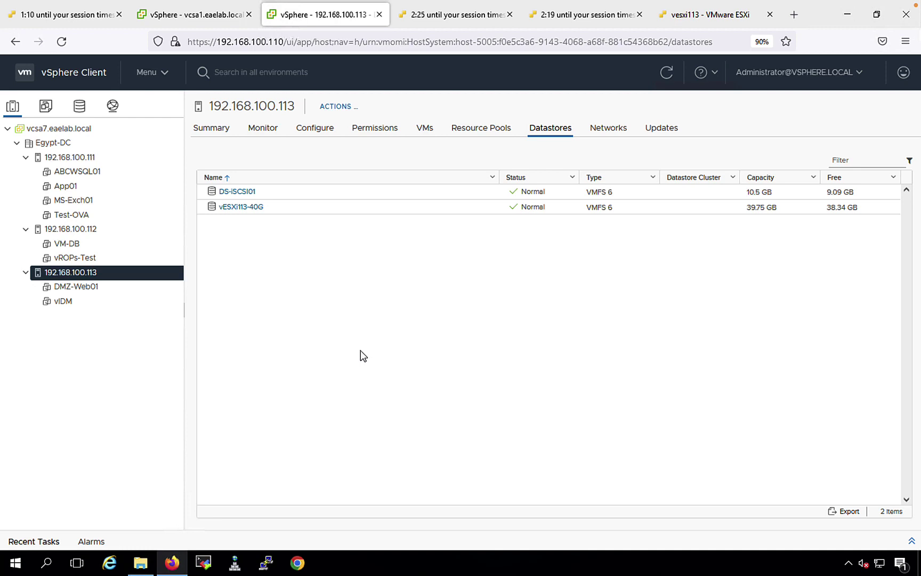
Step: Reload the ESXi host client of 192.168.100.113 and check the datastores listed there
left_click(699, 24)
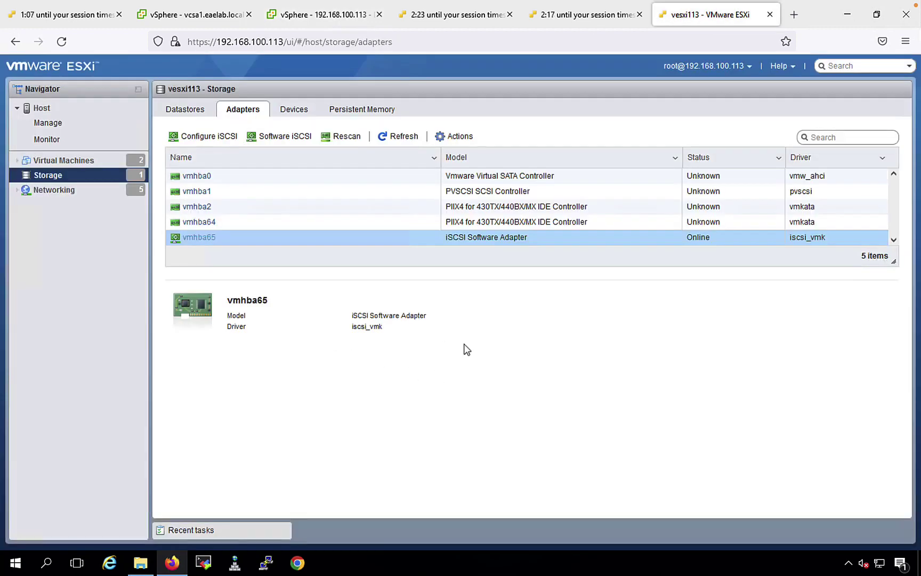
left_click(404, 140)
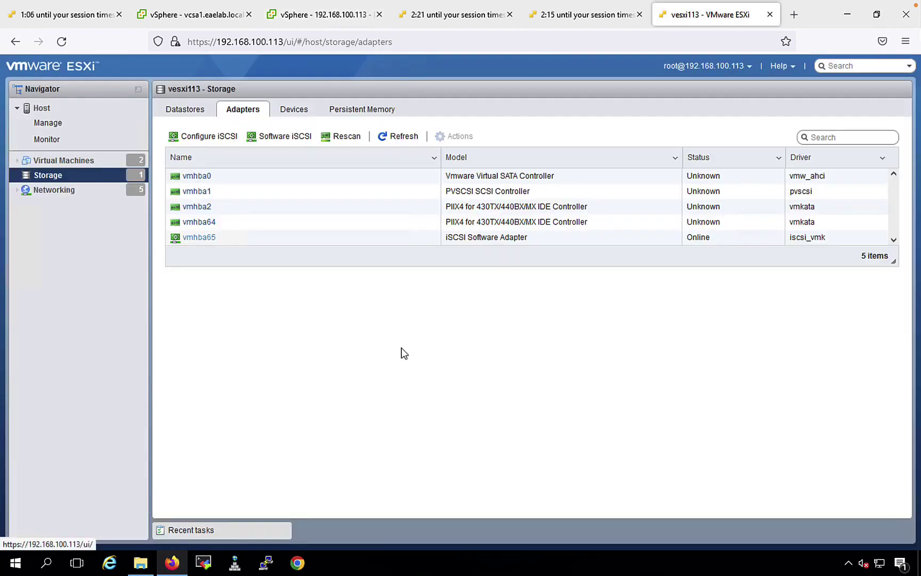
left_click(61, 41)
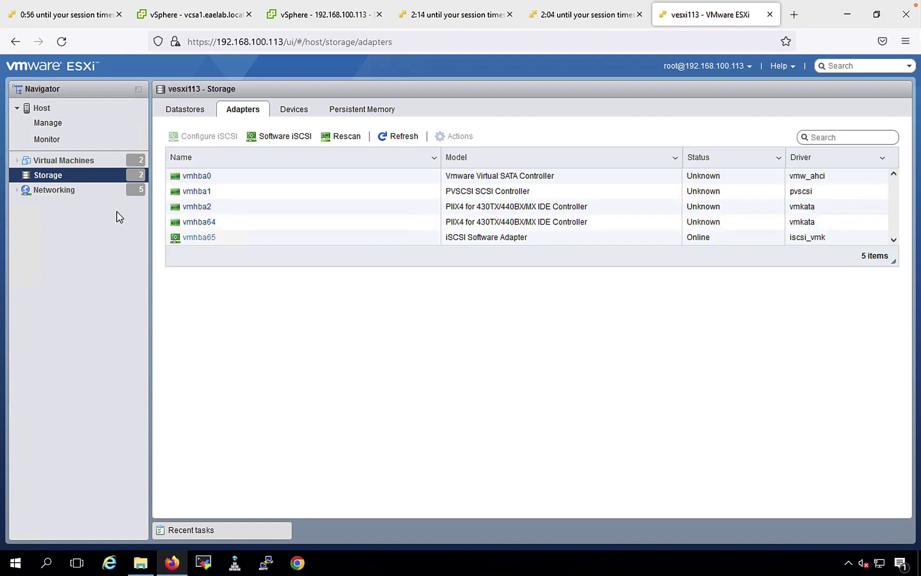
left_click(181, 111)
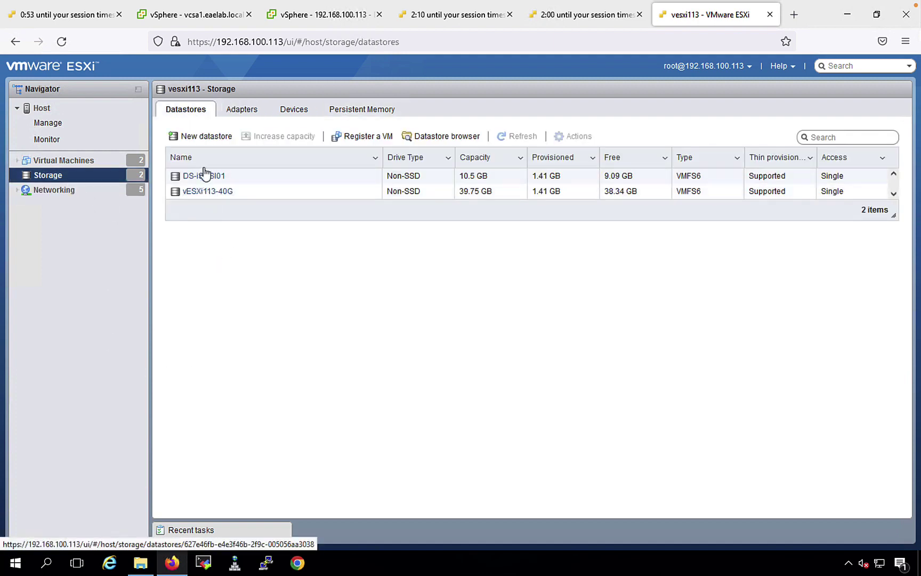
left_click(179, 182)
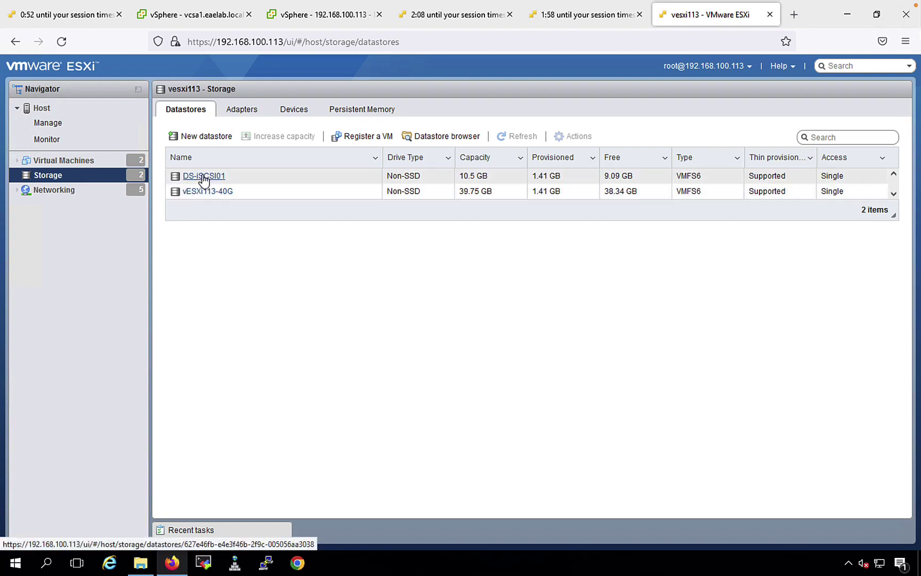
left_click(181, 191)
Step: Return to the vSphere Client and look at the storage actions available for host 192.168.100.113
left_click(349, 21)
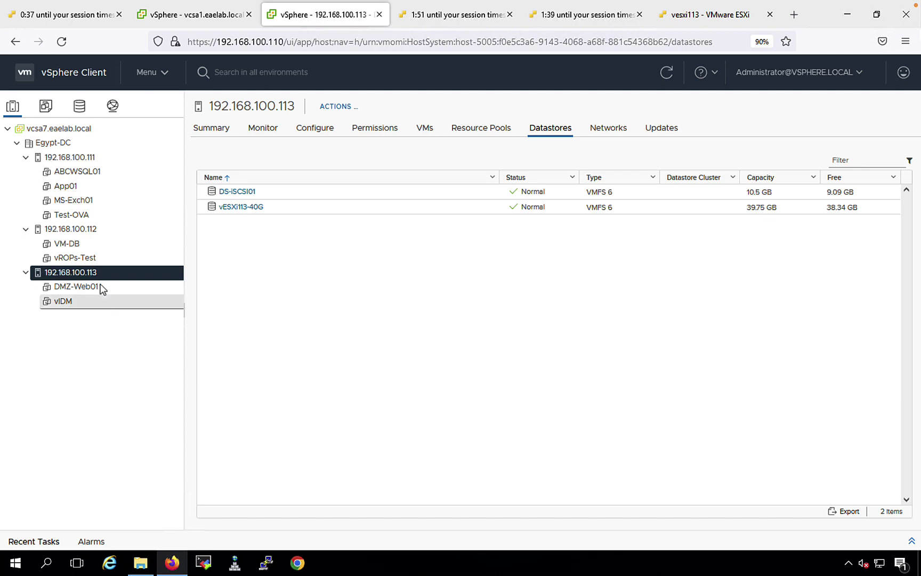
right_click(87, 276)
mouse_move(199, 290)
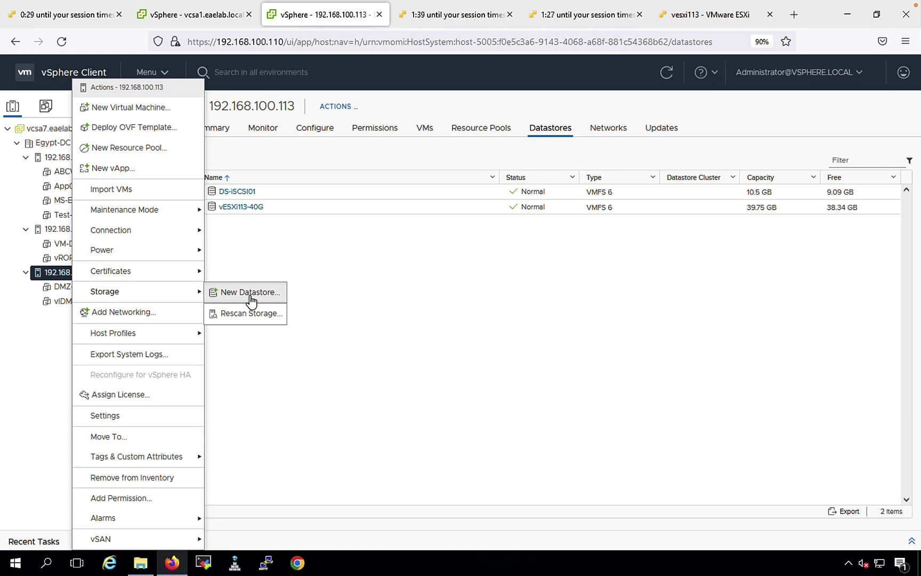
left_click(362, 278)
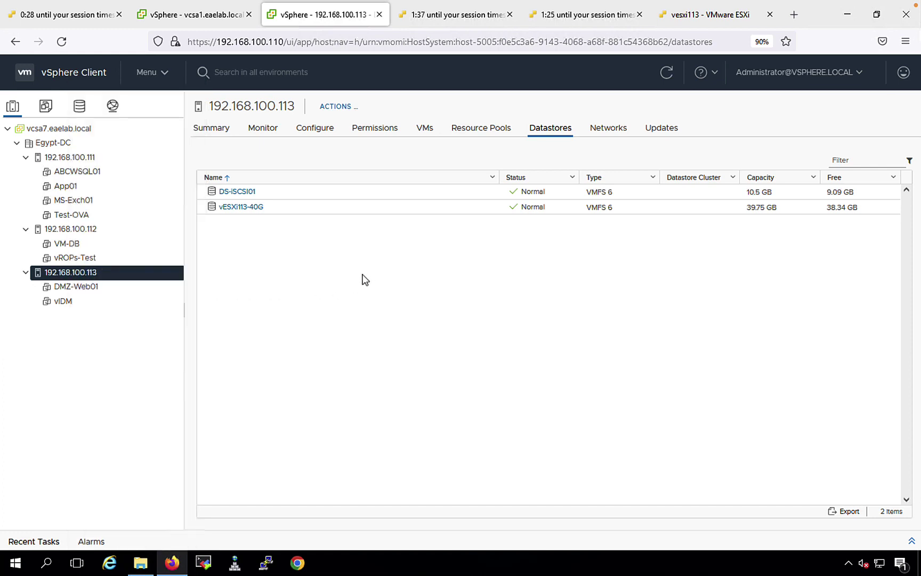